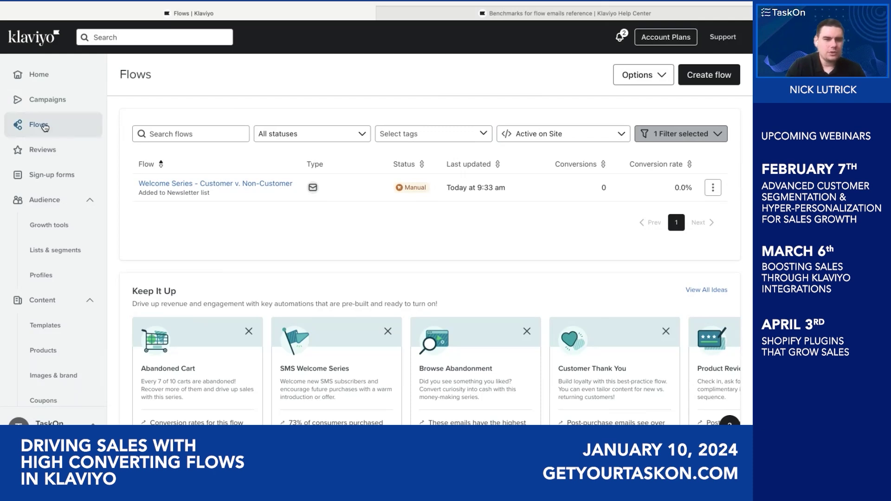
# Open the full library of flow ideas and browse the essential flows and the goal categories.
pyautogui.scroll(-2, 614, 232)
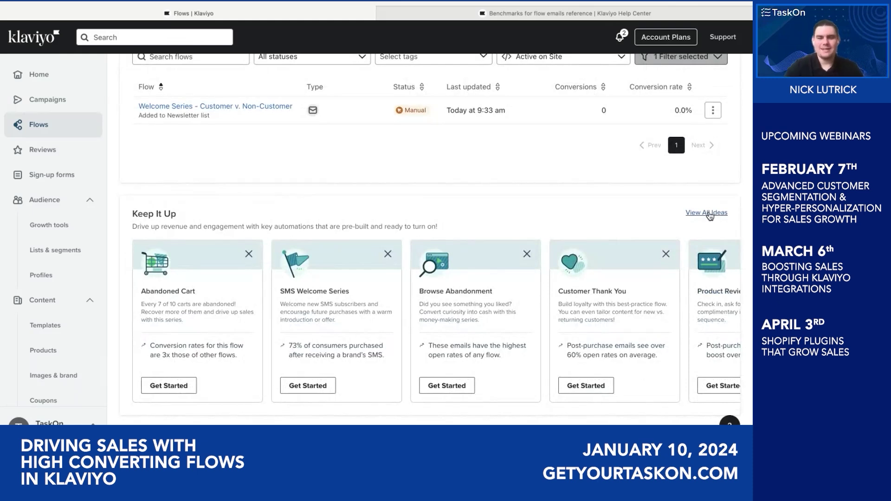
pyautogui.click(707, 213)
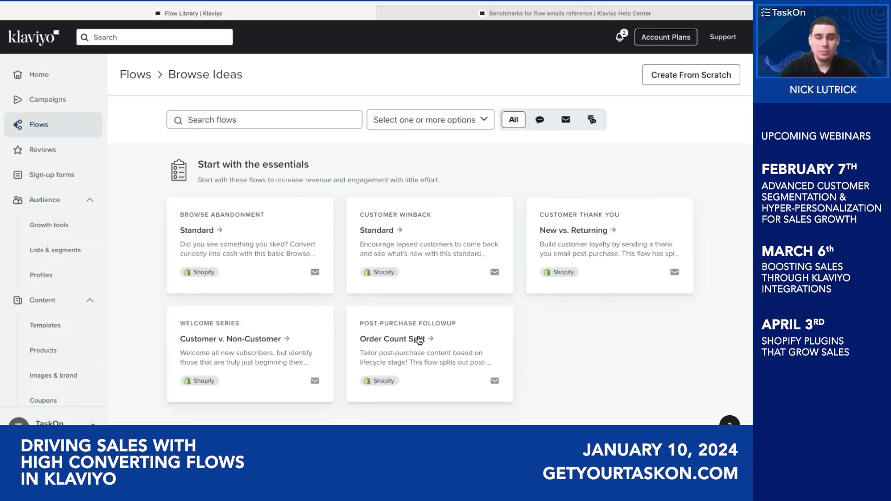
pyautogui.scroll(-1, 420, 340)
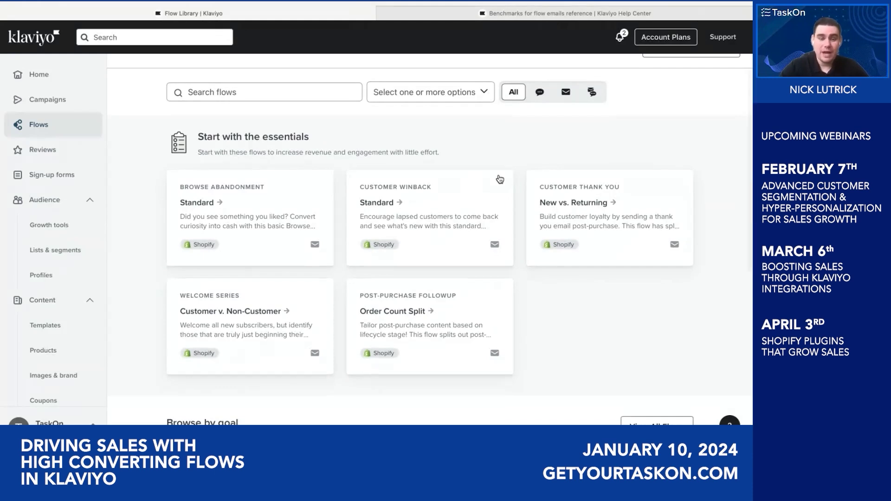
pyautogui.scroll(-1, 500, 179)
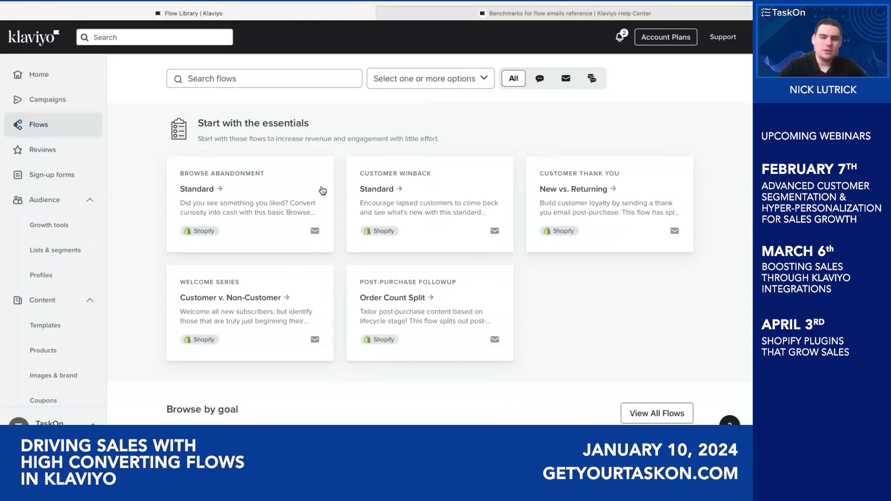
pyautogui.scroll(-5, 323, 190)
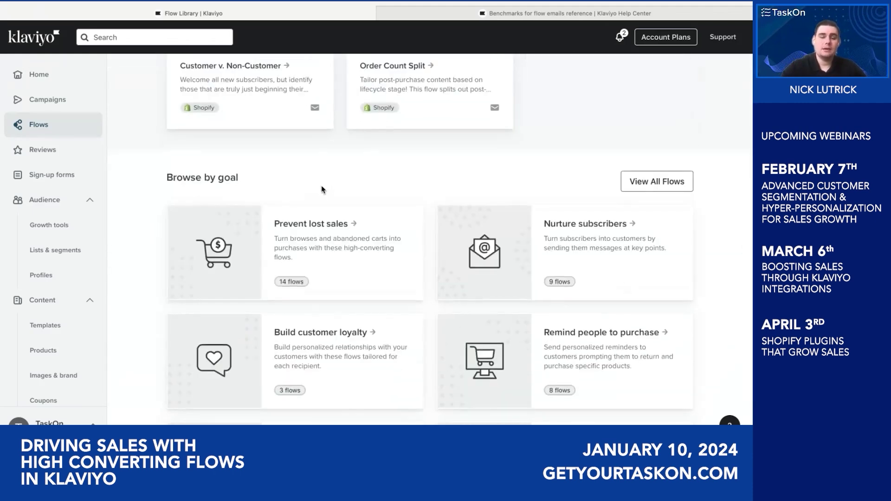
pyautogui.scroll(-2, 323, 190)
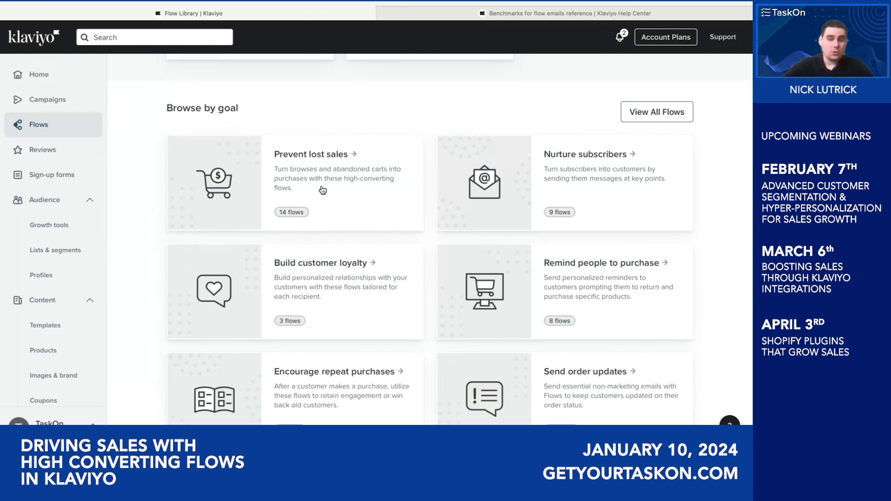
pyautogui.scroll(5, 323, 191)
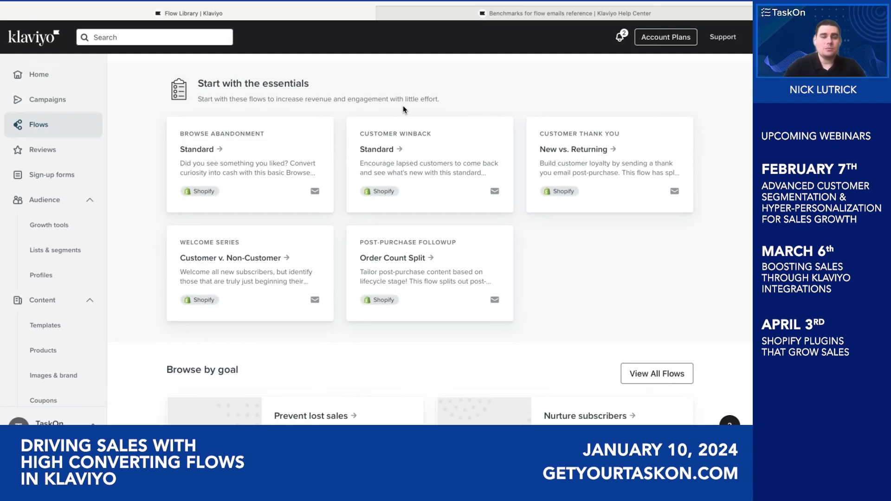
# Open the Customer v. Non-Customer welcome series template and check its name and the lists available as trigger.
pyautogui.click(250, 257)
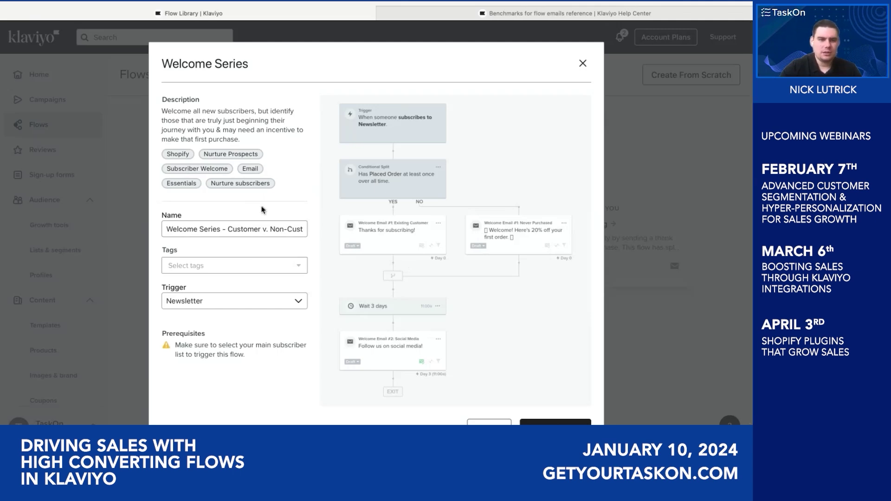
pyautogui.click(169, 231)
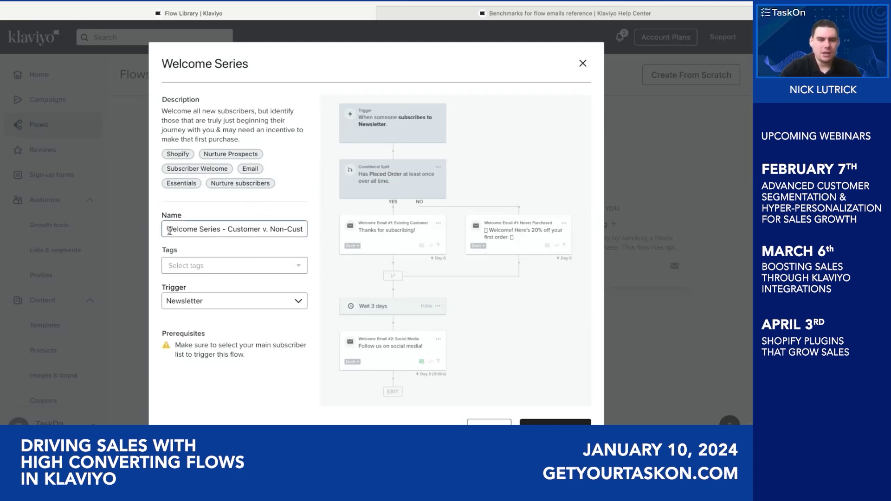
pyautogui.click(211, 304)
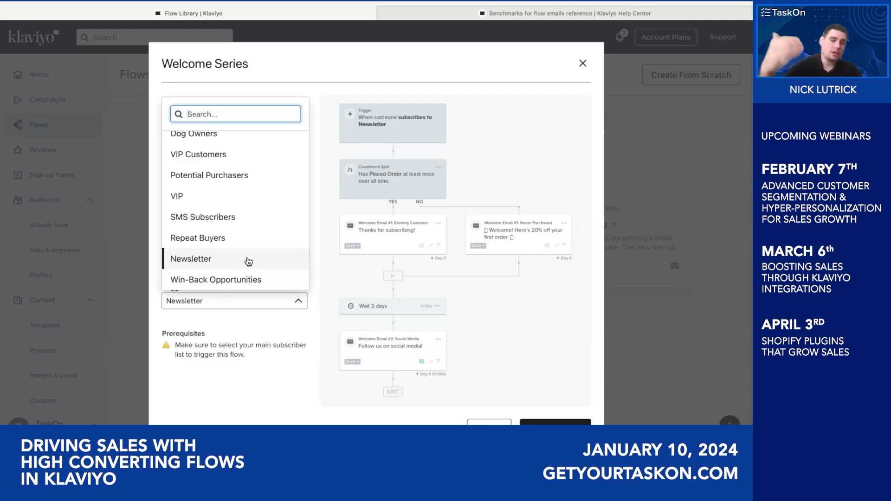
pyautogui.press('Escape')
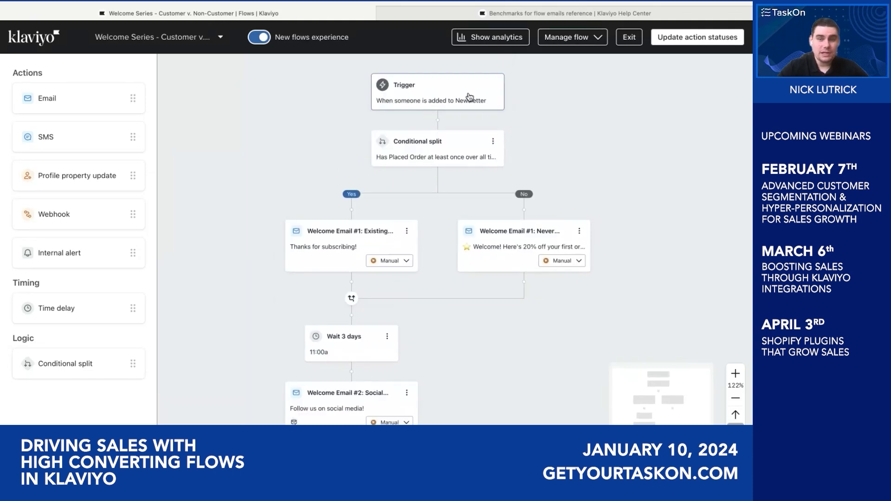
# Inspect the conditional split's settings and review the welcome flow from its trigger through both email branches to the end.
pyautogui.click(388, 145)
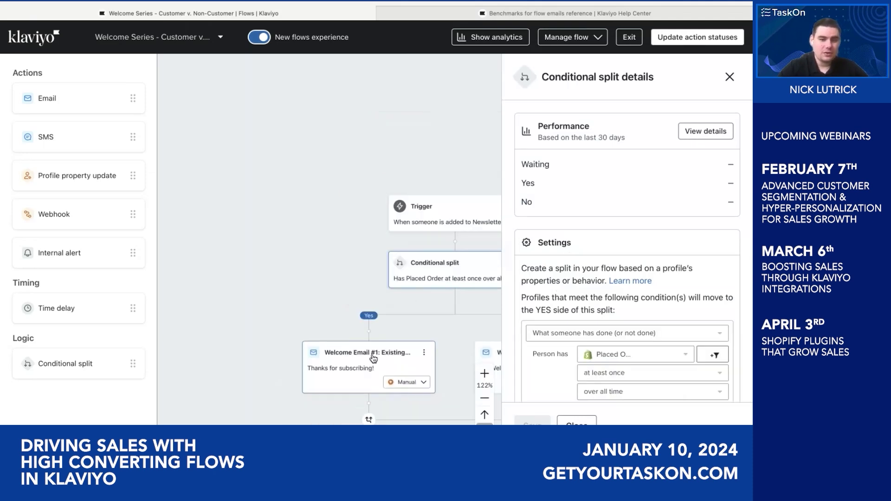
pyautogui.click(474, 374)
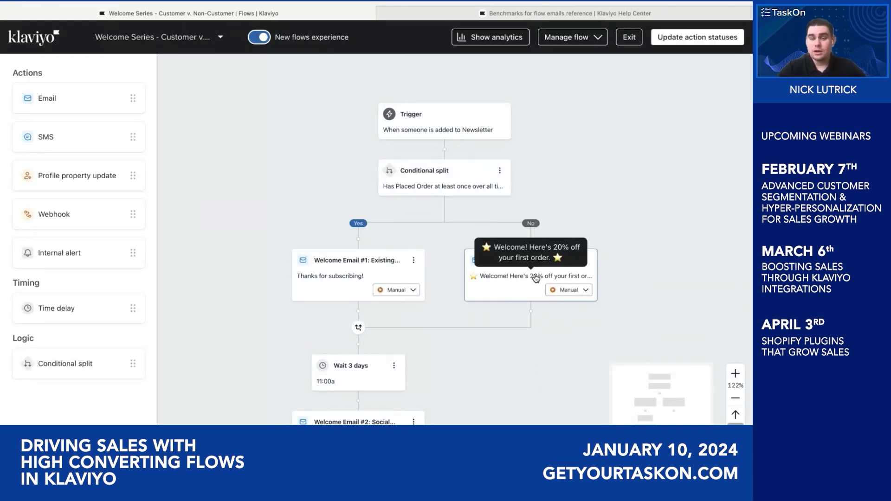
pyautogui.moveTo(536, 279); pyautogui.dragTo(535, 252)
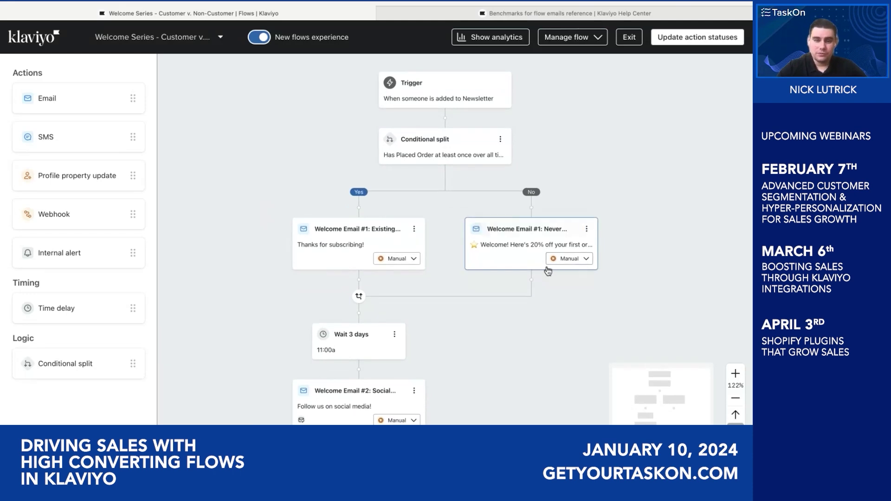
pyautogui.scroll(-1, 350, 340)
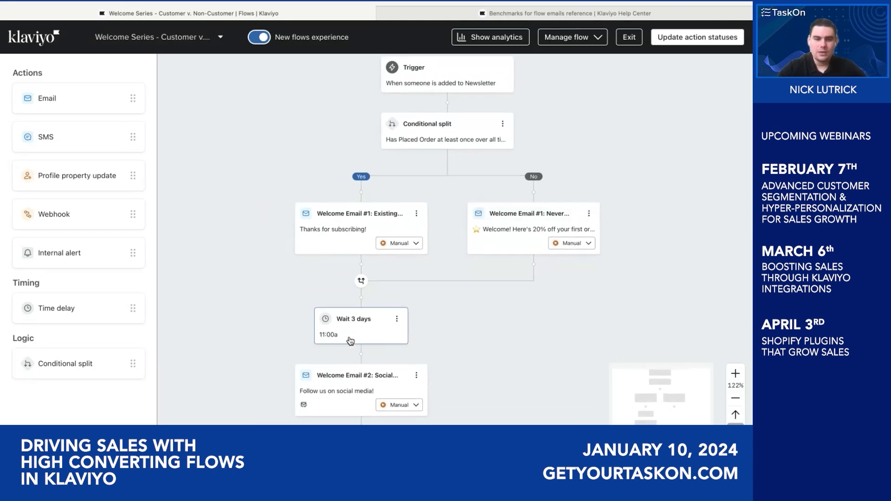
pyautogui.scroll(-2, 362, 348)
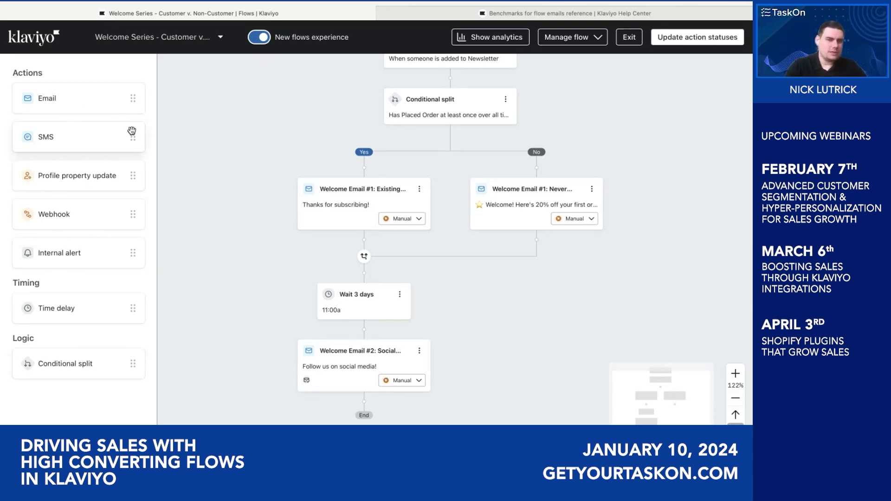
pyautogui.scroll(1, 274, 112)
pyautogui.scroll(2, 281, 112)
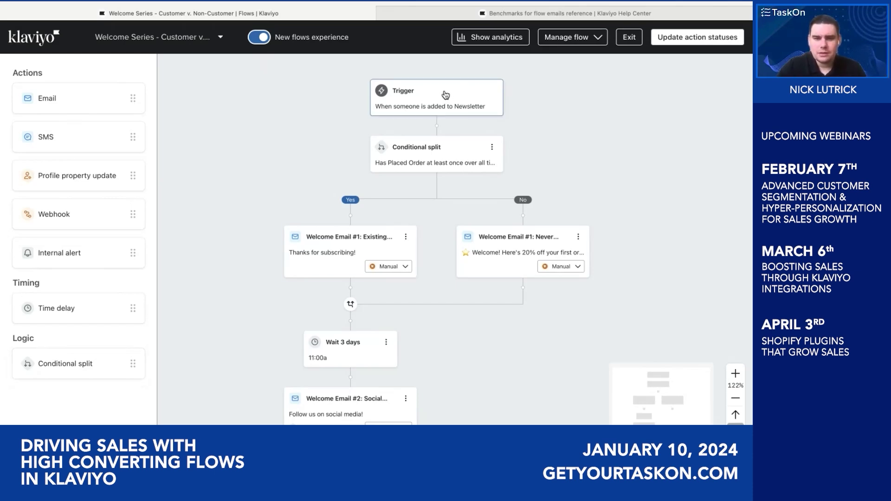
pyautogui.scroll(-1, 445, 95)
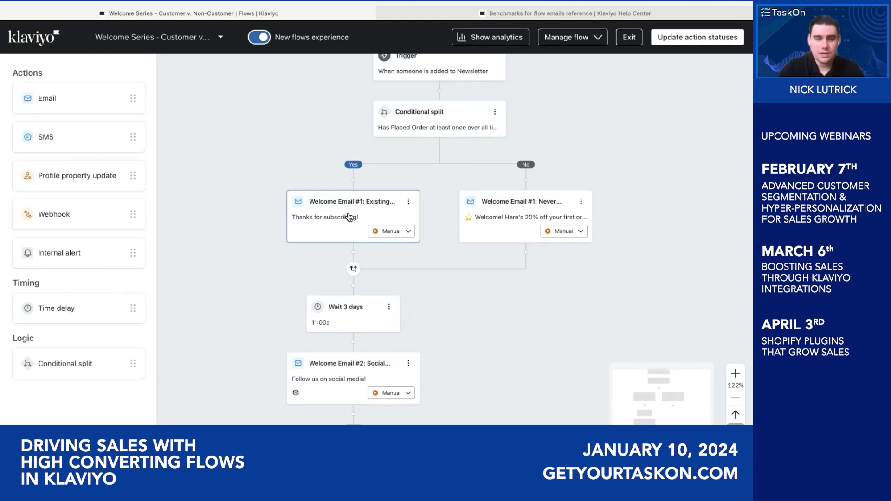
# Review the subject, sender and template details of Welcome Email #1 for existing customers, then close them.
pyautogui.click(342, 216)
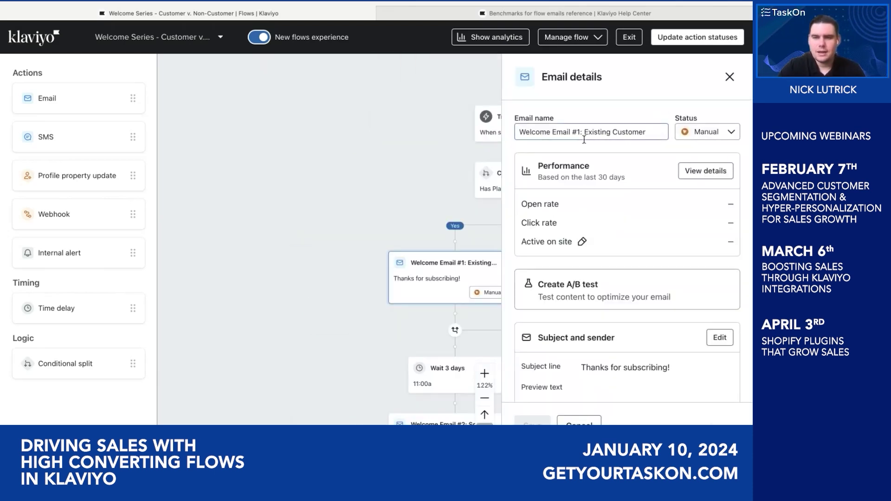
pyautogui.scroll(-1, 584, 140)
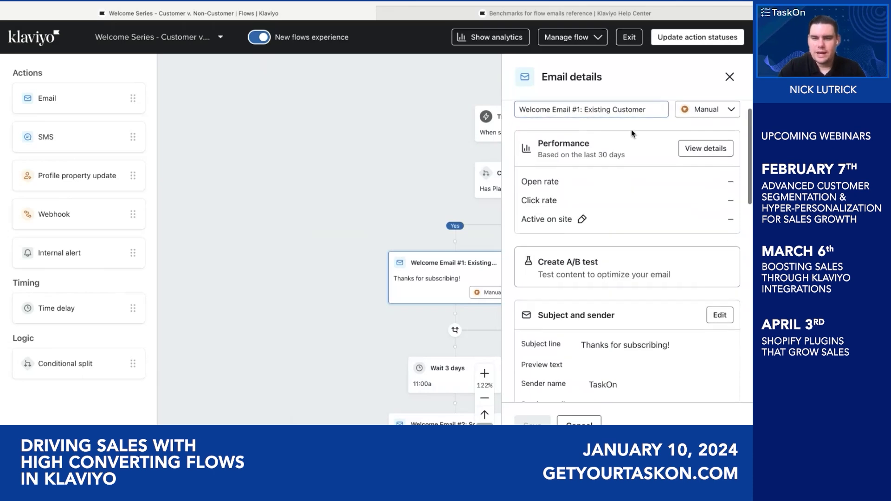
pyautogui.scroll(-5, 584, 139)
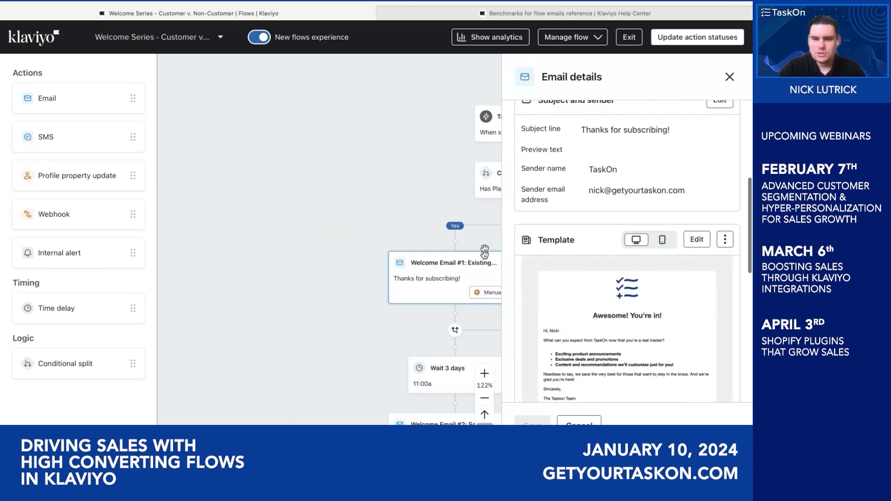
pyautogui.scroll(1, 599, 160)
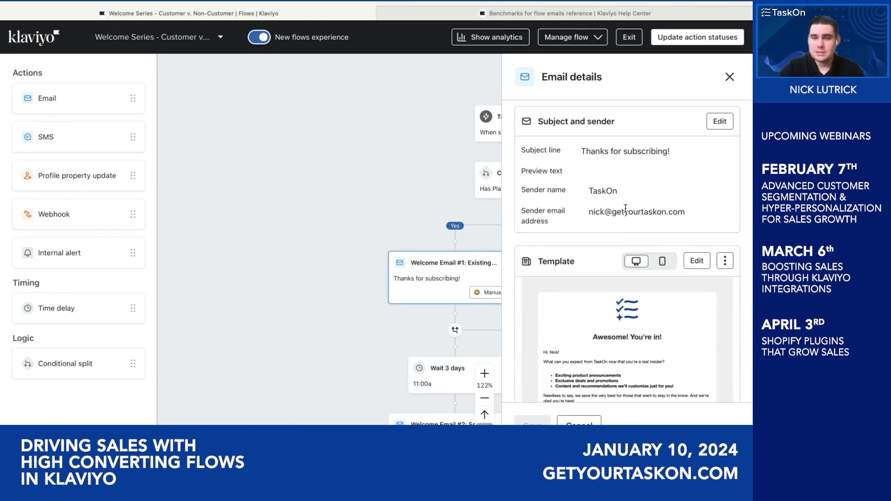
pyautogui.scroll(-1, 626, 209)
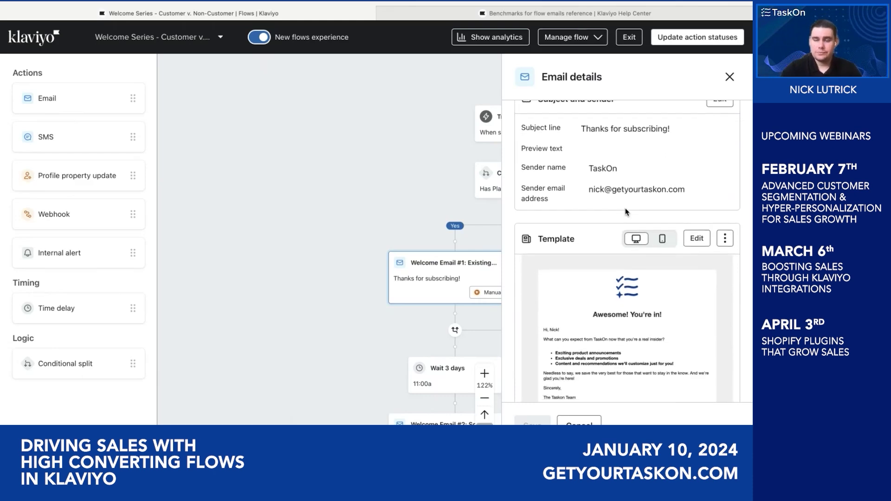
pyautogui.scroll(-4, 625, 212)
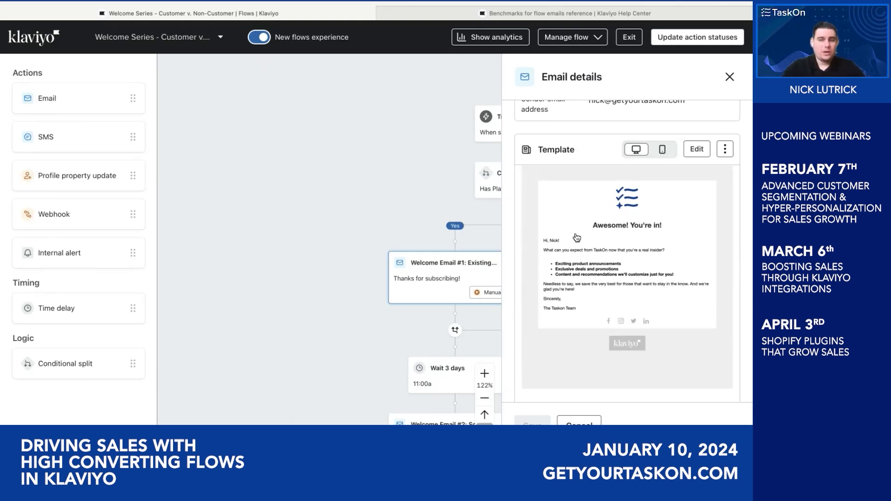
pyautogui.click(730, 77)
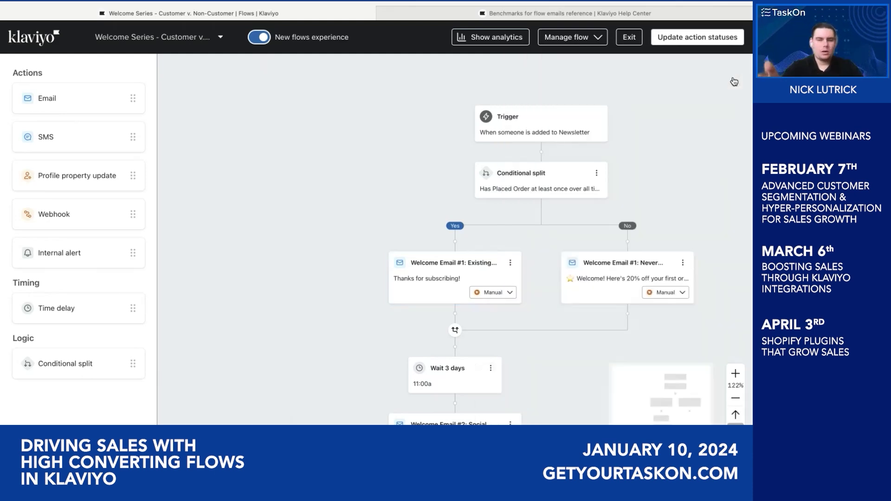
# Compare the two branches of the flow and re-examine the template preview of the existing-customer welcome email.
pyautogui.scroll(-2, 255, 195)
pyautogui.hscroll(1, 254, 195)
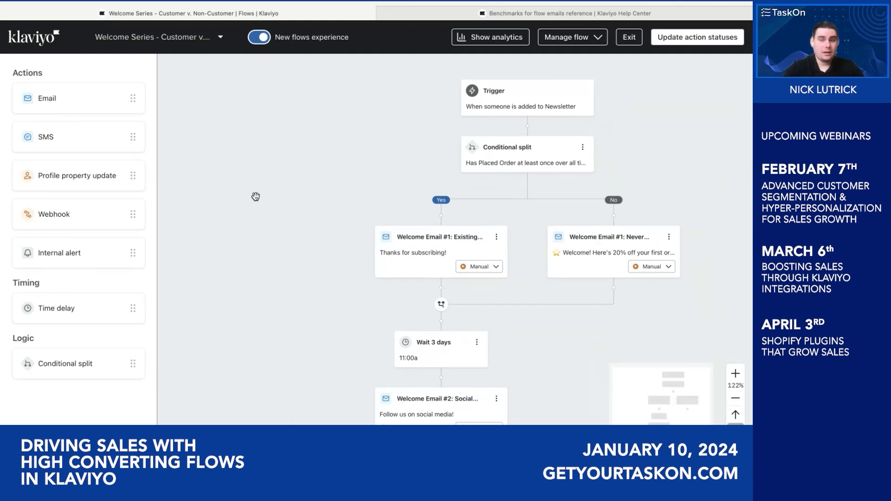
pyautogui.scroll(-1, 255, 197)
pyautogui.hscroll(1, 256, 196)
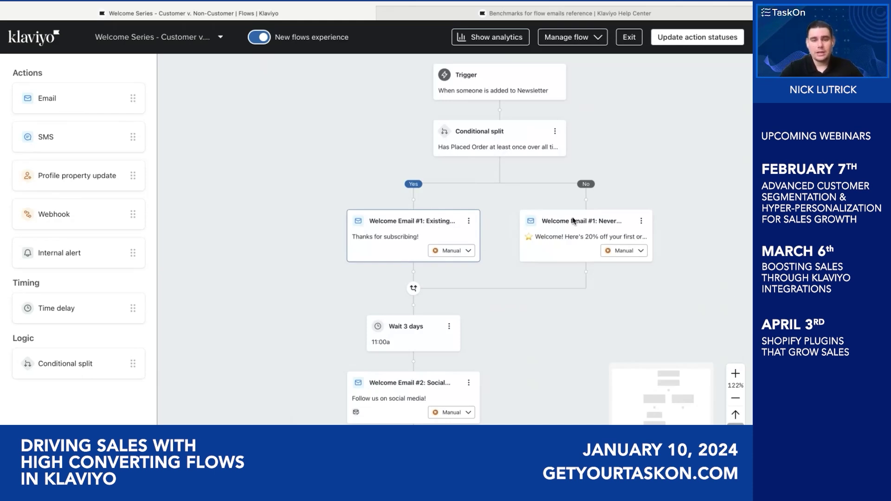
pyautogui.scroll(-2, 611, 324)
pyautogui.scroll(-5, 611, 324)
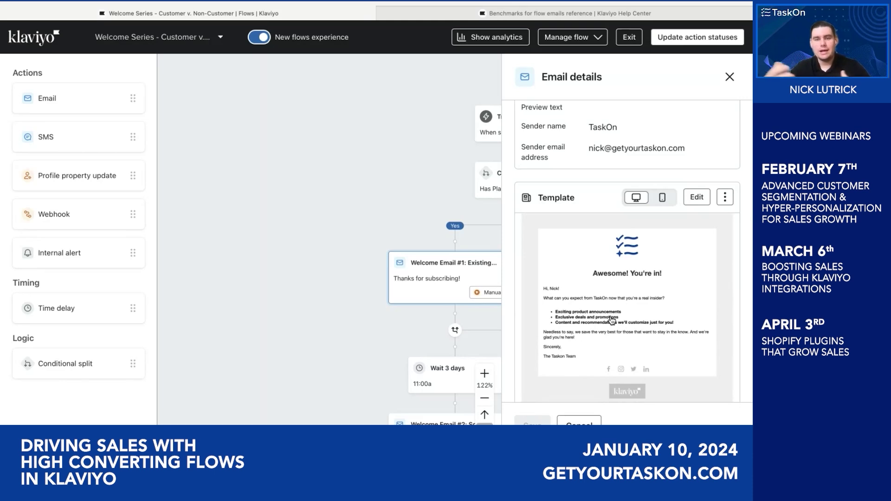
pyautogui.press('Escape')
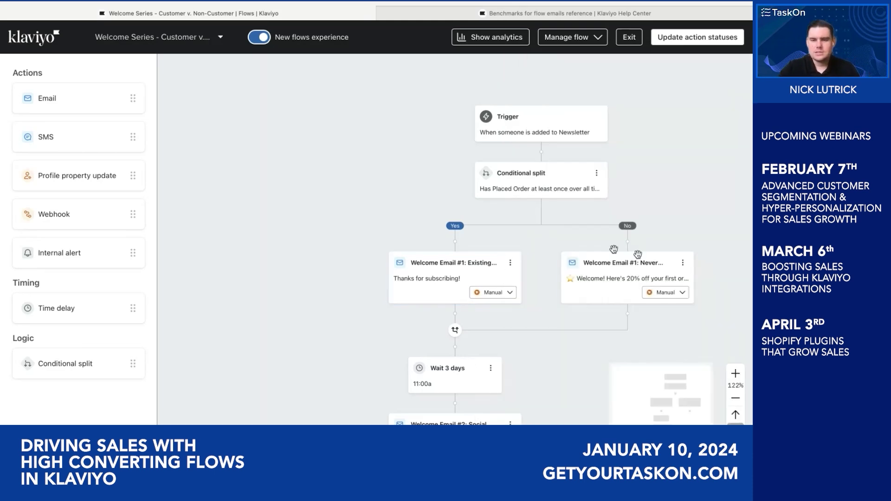
# Add a time delay of 5 days after Welcome Email #2 at the end of the flow and save it.
pyautogui.scroll(-2, 445, 321)
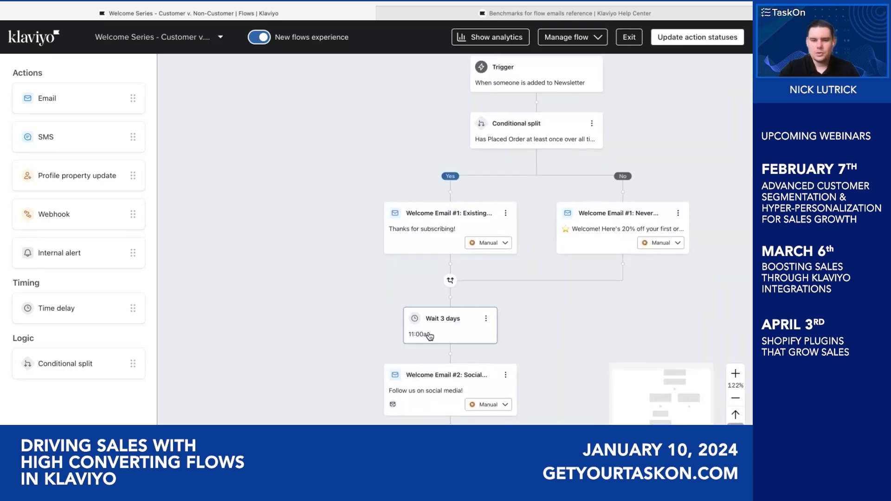
pyautogui.scroll(-2, 424, 336)
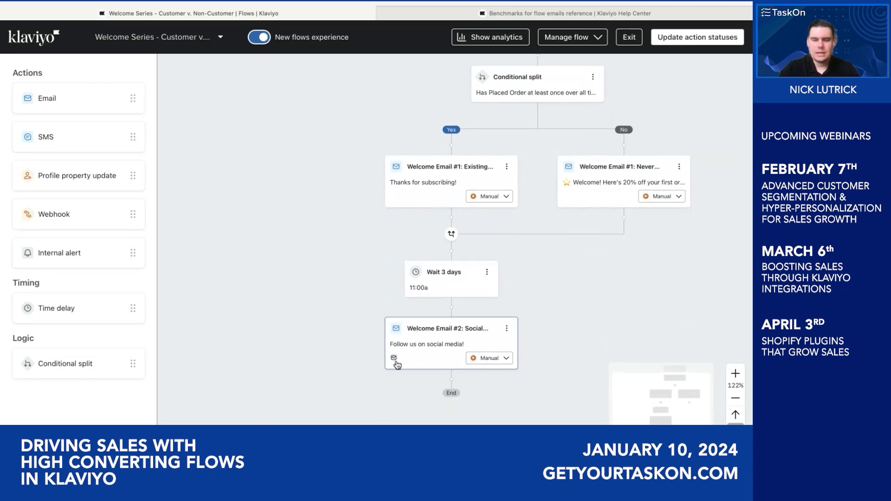
pyautogui.scroll(-3, 396, 365)
pyautogui.scroll(-3, 398, 365)
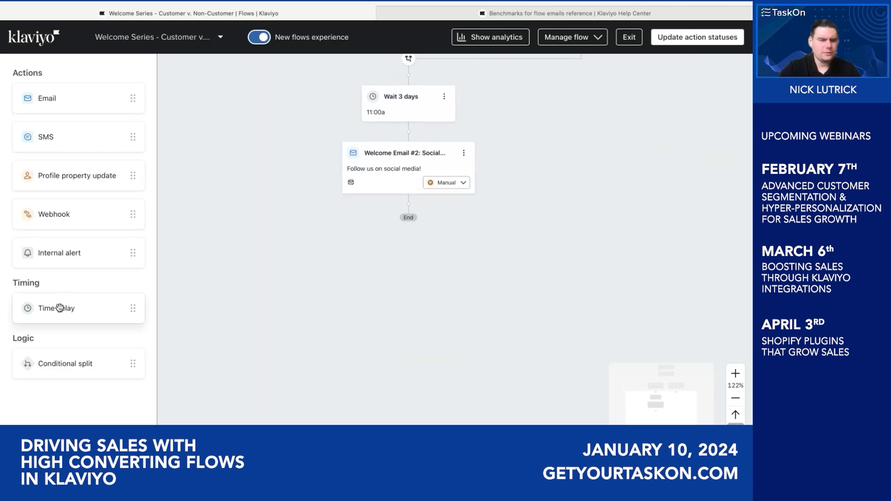
pyautogui.moveTo(63, 309); pyautogui.dragTo(387, 222)
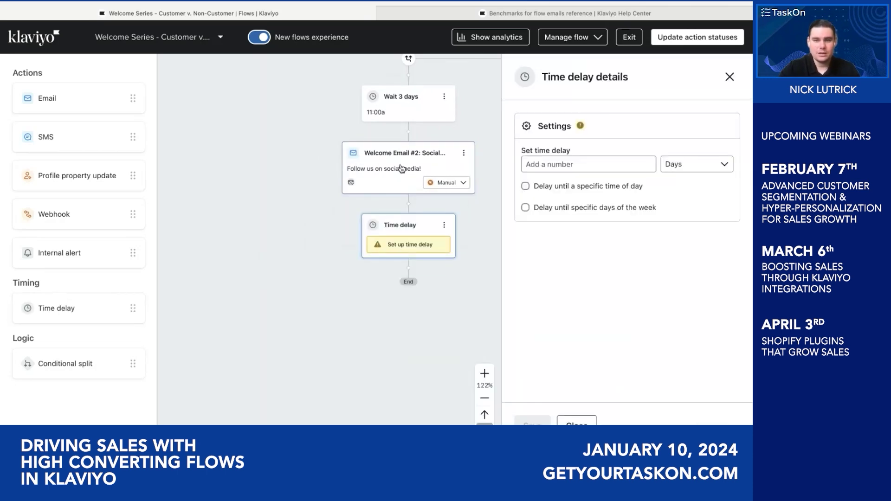
pyautogui.click(557, 160)
pyautogui.write('5')
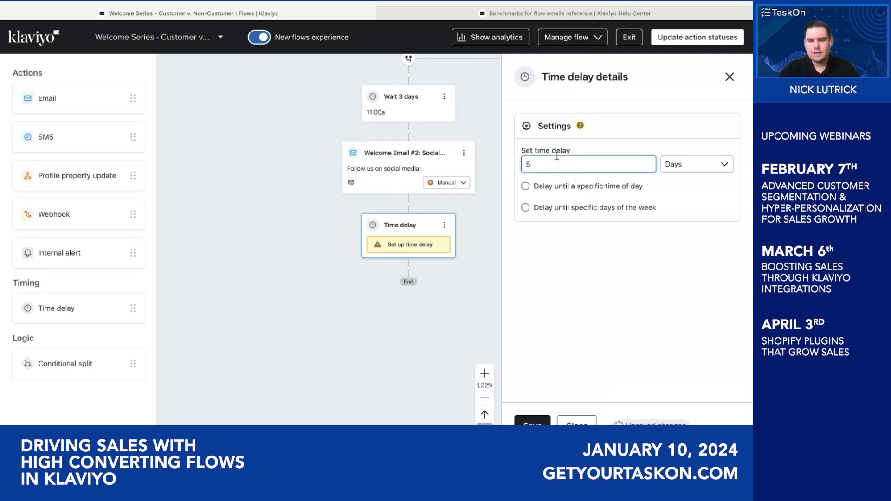
pyautogui.click(532, 421)
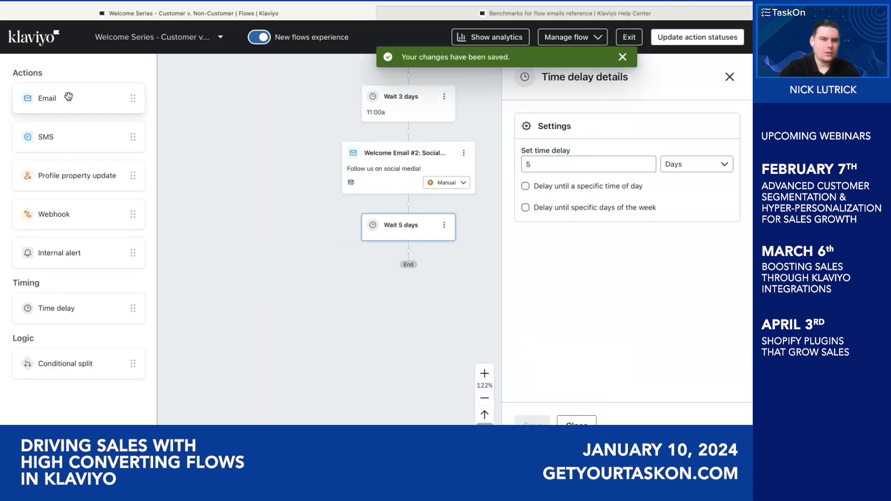
# Add an email named "Welcome Email #3" after the 5-day delay with subject "Hey, I really hope you buy!!" and preview text "Thank you :)", and save it.
pyautogui.moveTo(68, 96); pyautogui.dragTo(392, 253)
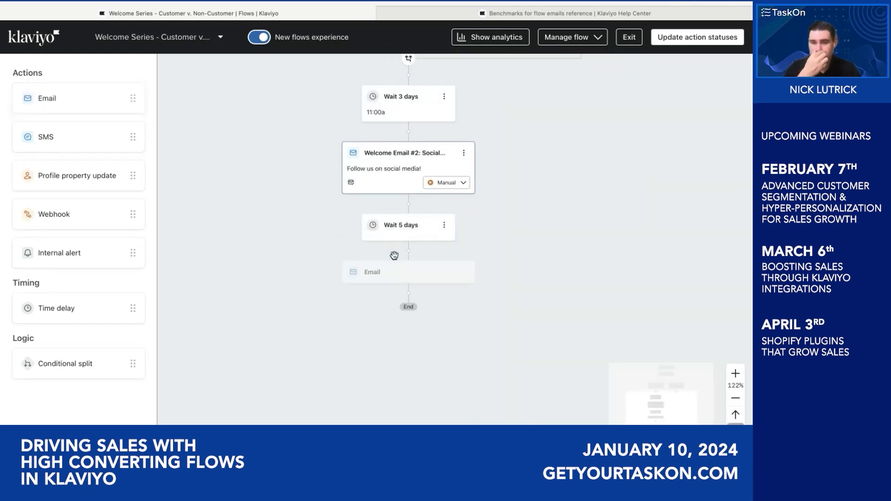
pyautogui.write('Welcome Email #3')
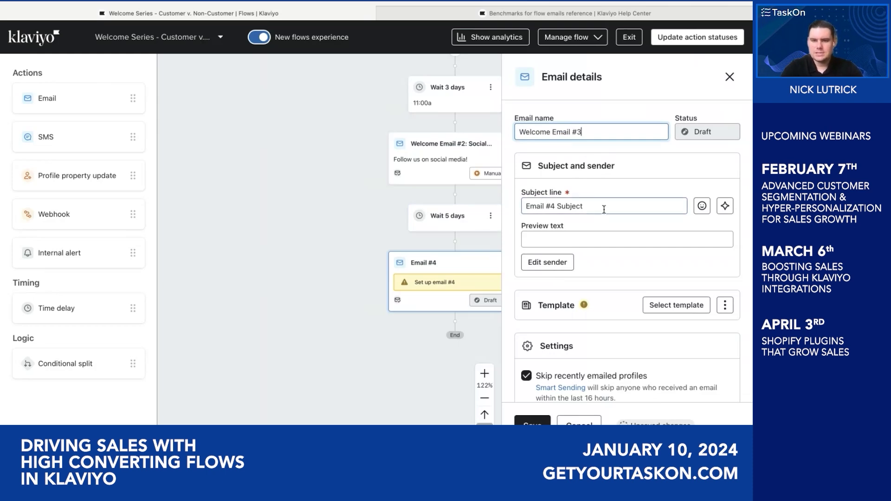
pyautogui.moveTo(602, 207); pyautogui.dragTo(512, 206)
pyautogui.write('Hey, I reall')
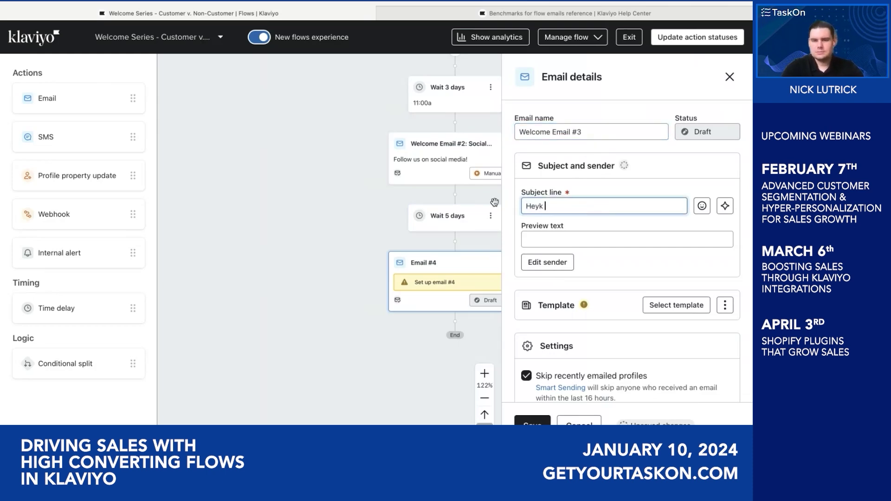
pyautogui.write('y hope you but')
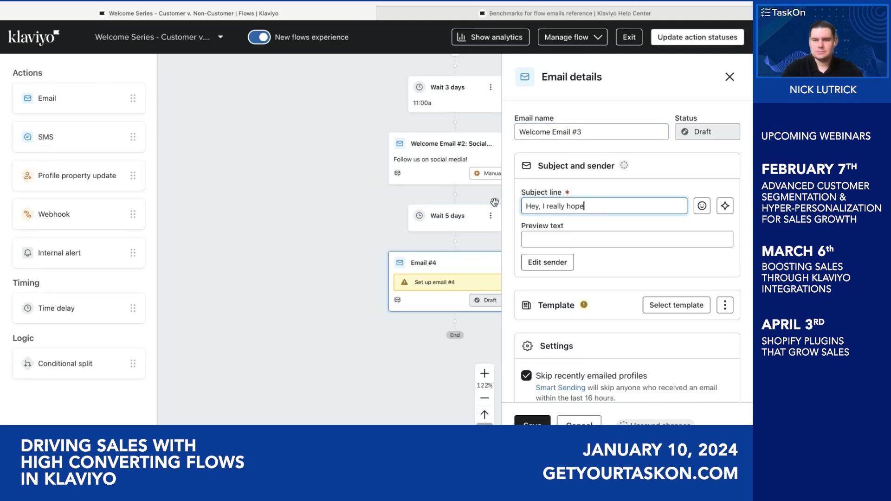
pyautogui.press('BackSpace')
pyautogui.write('y!!')
pyautogui.press('Tab')
pyautogui.write('Thank you :)')
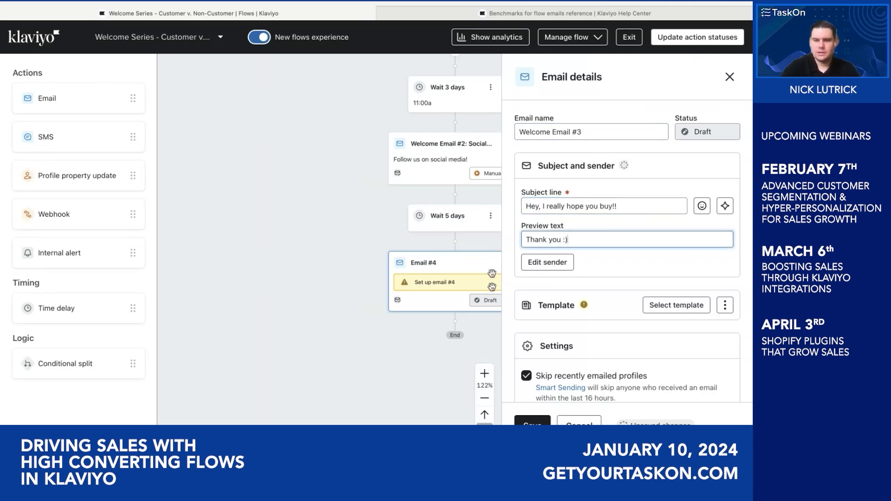
pyautogui.scroll(-4, 622, 339)
pyautogui.click(533, 422)
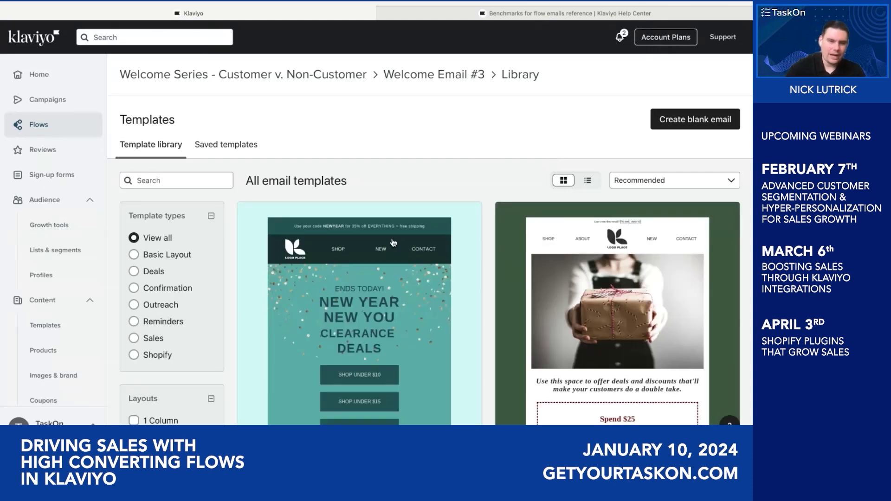
# Look through the email template library for Welcome Email #3 and return to the welcome series flow without choosing a template.
pyautogui.scroll(-2, 393, 243)
pyautogui.scroll(-10, 393, 243)
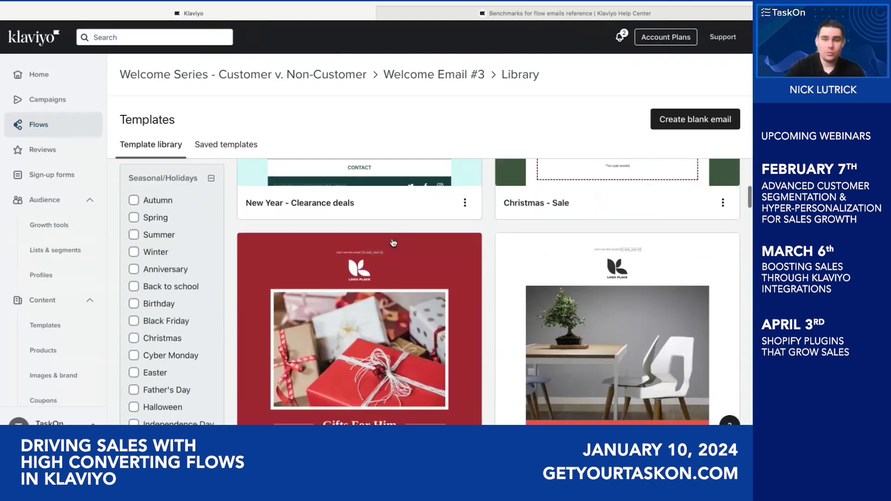
pyautogui.scroll(12, 393, 243)
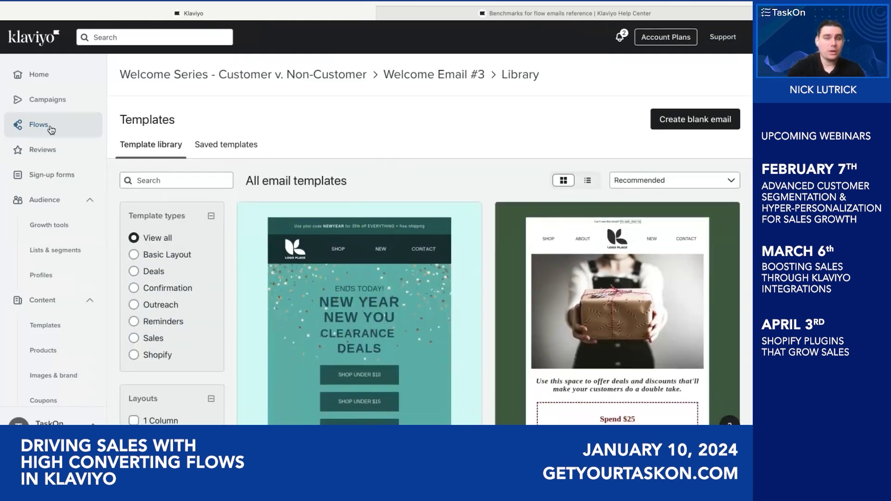
pyautogui.click(281, 78)
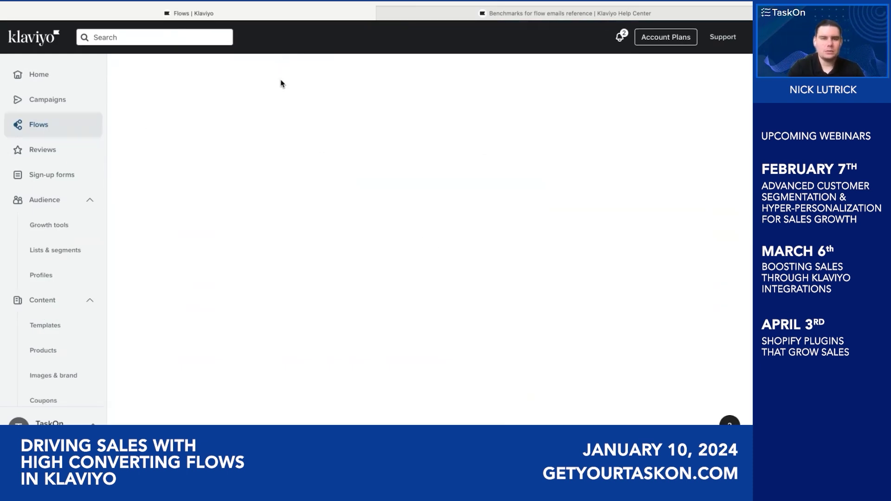
pyautogui.click(205, 186)
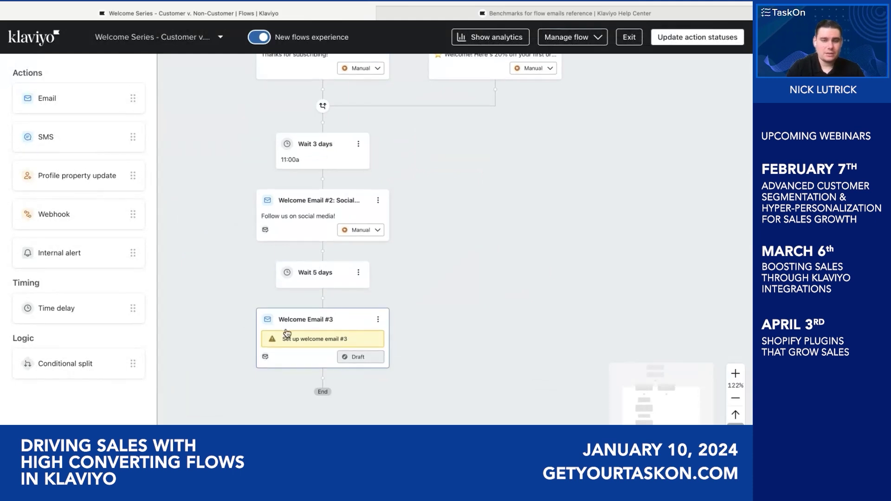
# Add an SMS after Welcome Email #3 with the message "Hey! We really miss you." and save its content.
pyautogui.scroll(-1, 287, 333)
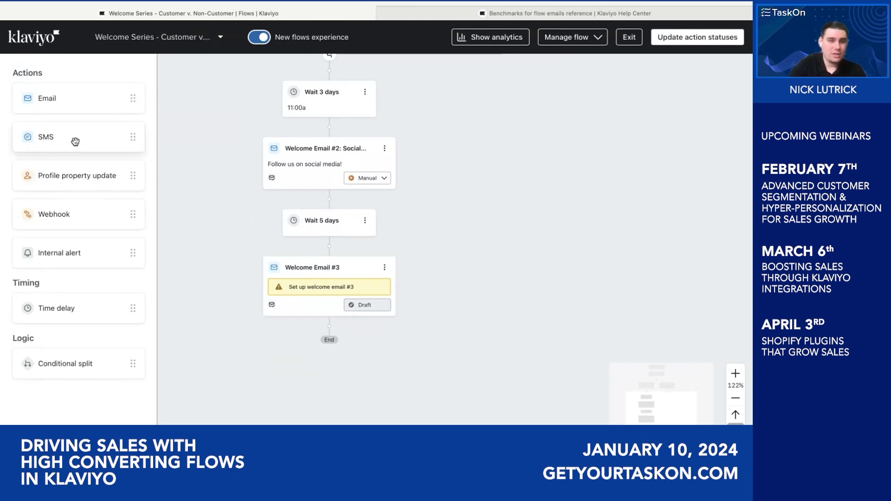
pyautogui.moveTo(79, 137)
pyautogui.mouseDown()
pyautogui.moveTo(292, 251)
pyautogui.moveTo(320, 331)
pyautogui.mouseUp()
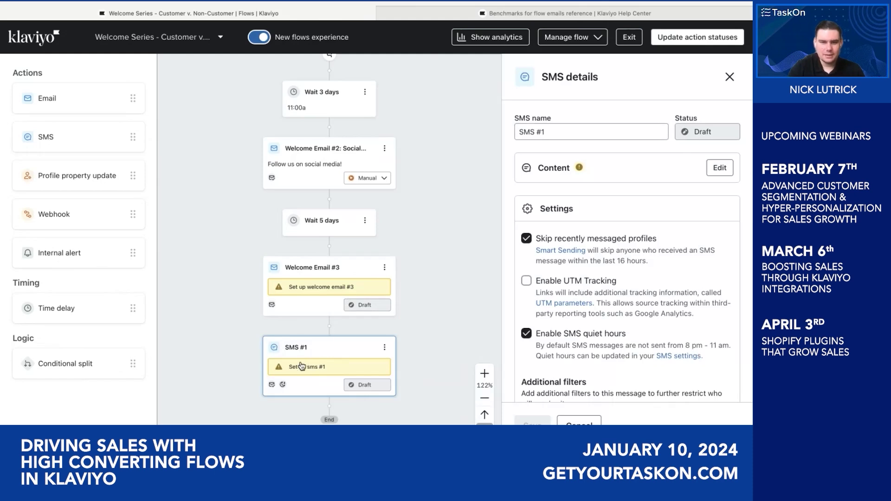
pyautogui.click(721, 169)
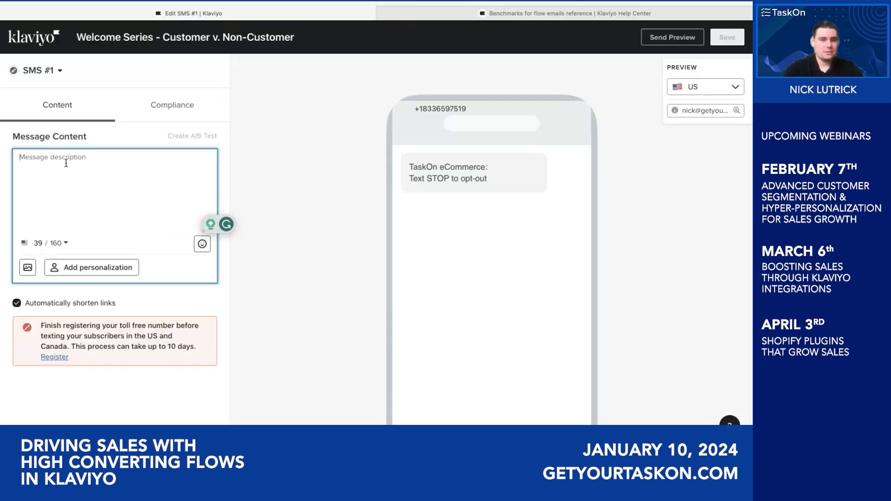
pyautogui.write('Hey! We really miss you.')
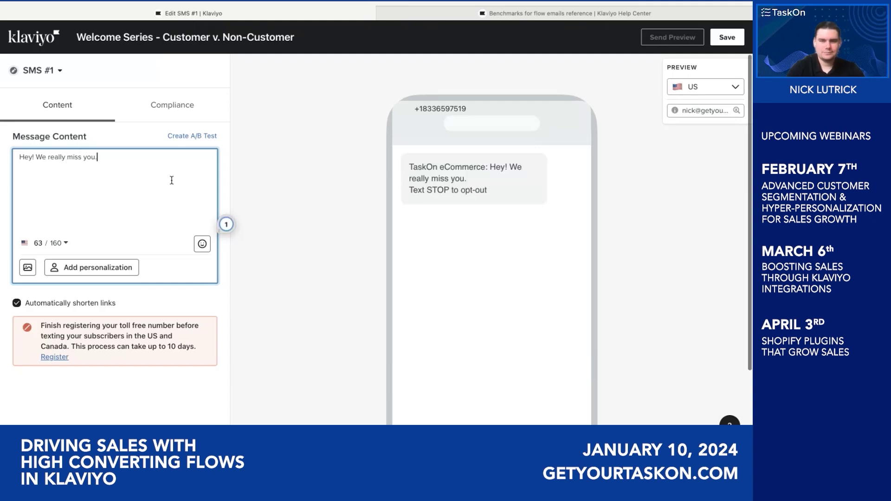
pyautogui.click(727, 38)
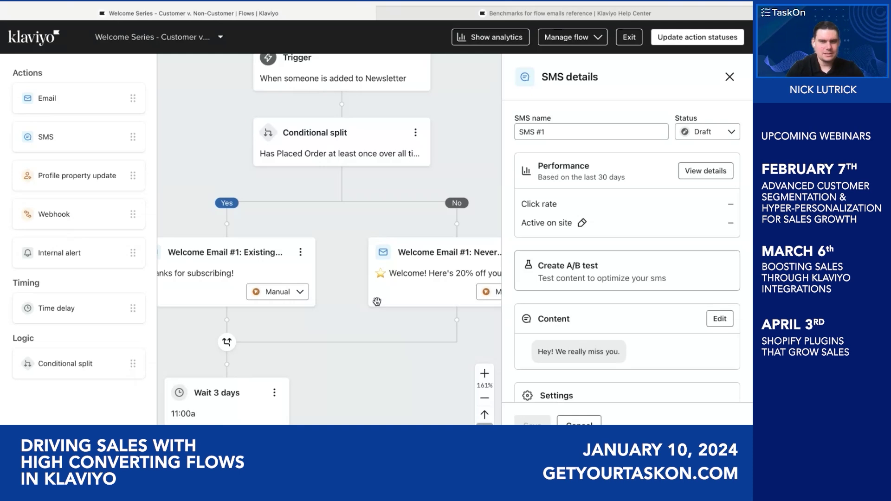
# Leave the welcome flow, open the library of prebuilt flow ideas and show all of its flows.
pyautogui.scroll(-10, 376, 302)
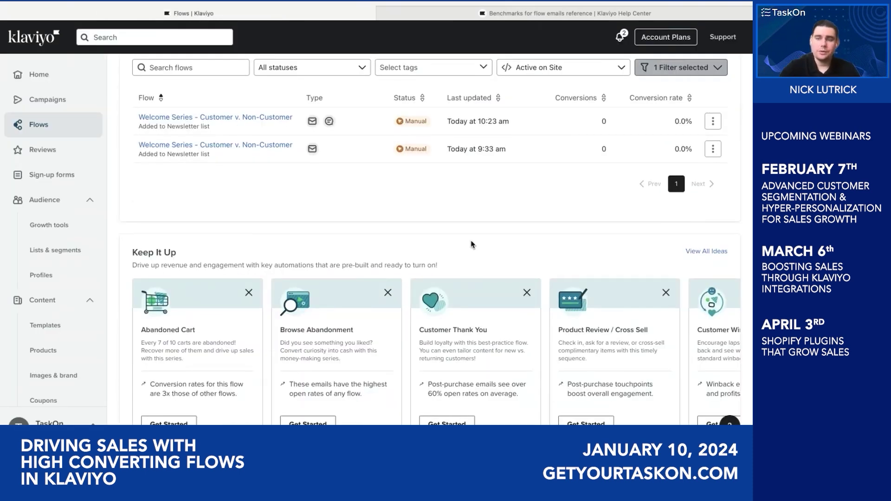
pyautogui.click(707, 252)
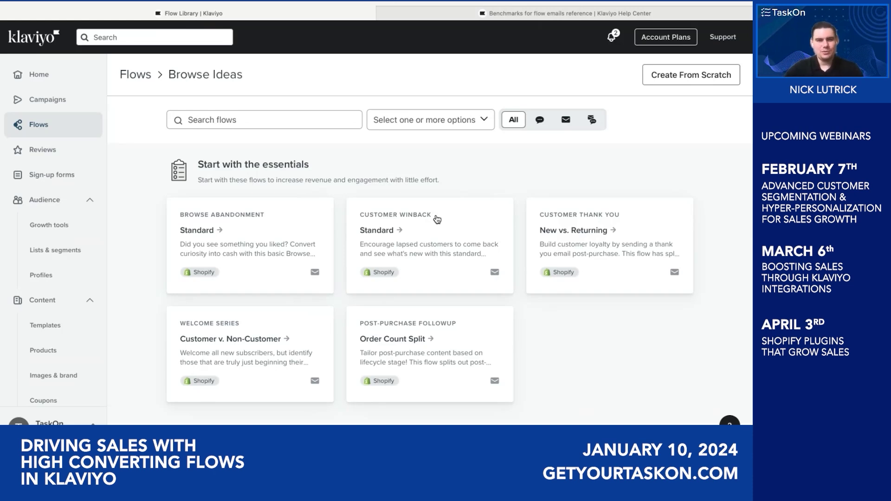
pyautogui.scroll(-3, 437, 219)
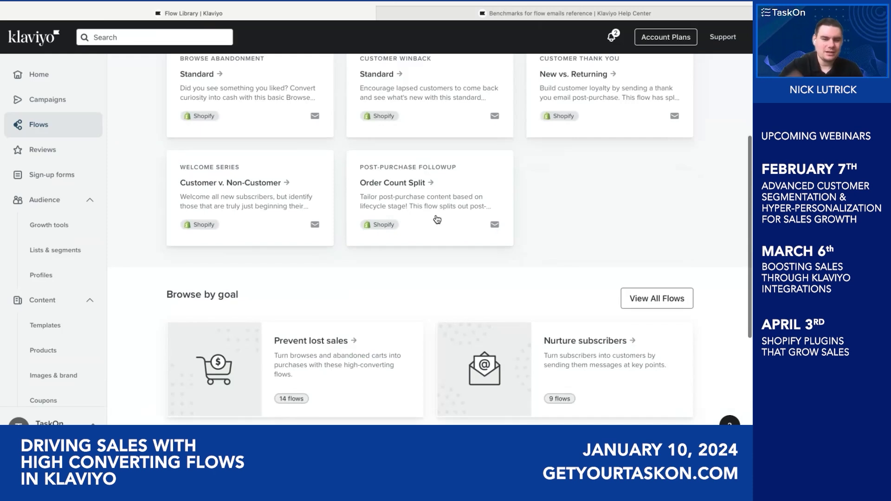
pyautogui.scroll(-3, 437, 219)
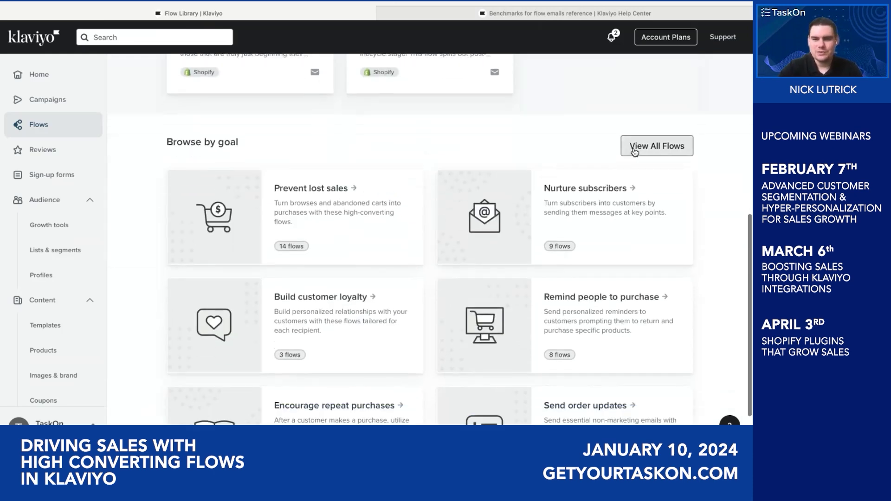
pyautogui.click(690, 147)
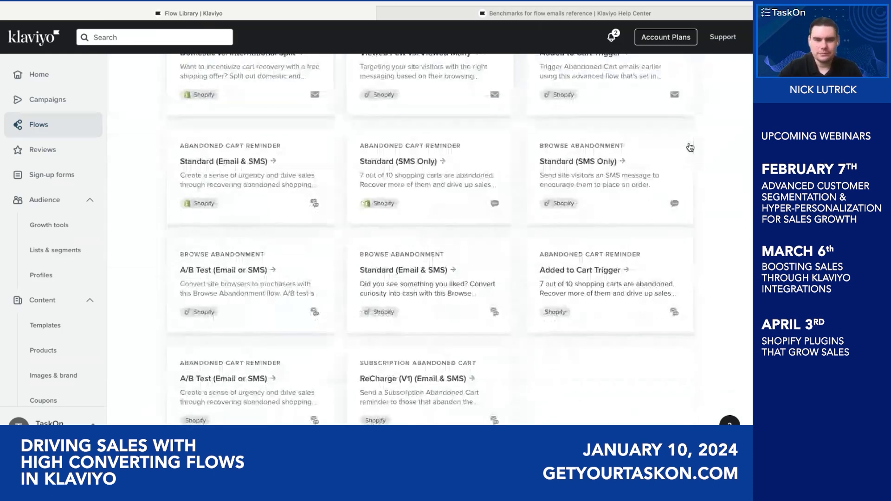
# Review the prebuilt flows goal by goal, from preventing lost sales through nurturing, loyalty, reminders and repeat purchases to order status updates.
pyautogui.scroll(-3, 321, 106)
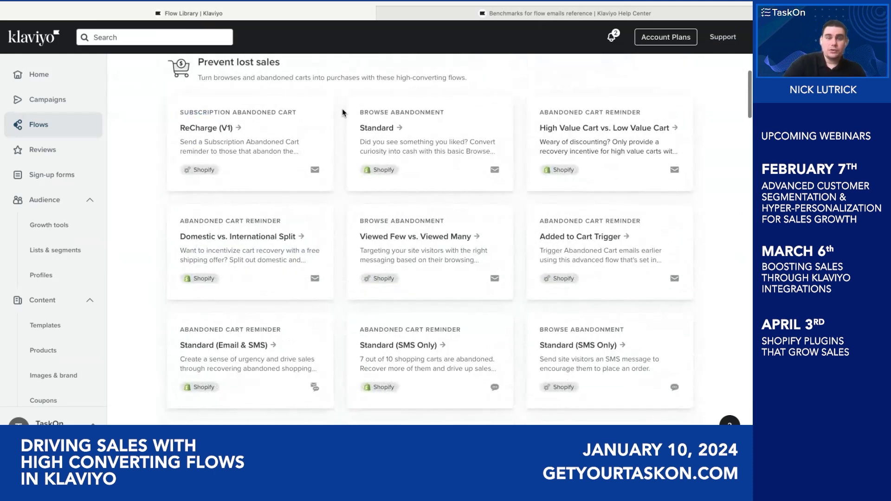
pyautogui.scroll(-3, 342, 111)
pyautogui.scroll(-10, 342, 113)
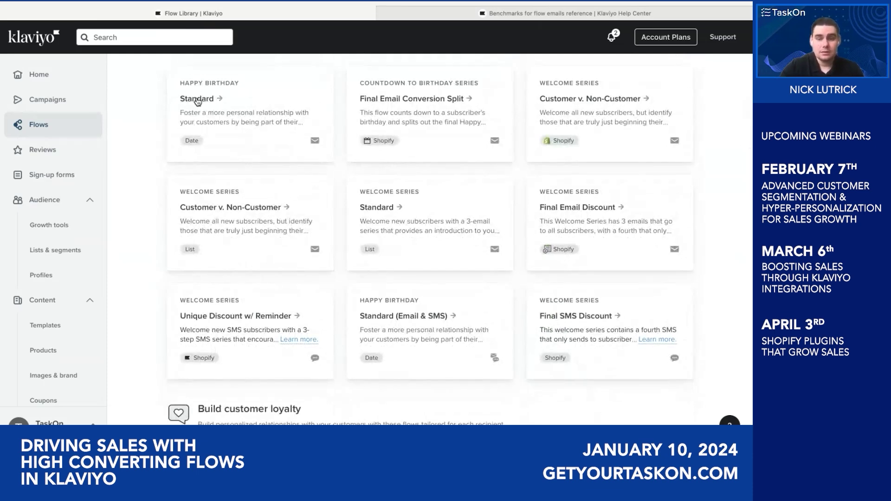
pyautogui.scroll(-7, 197, 103)
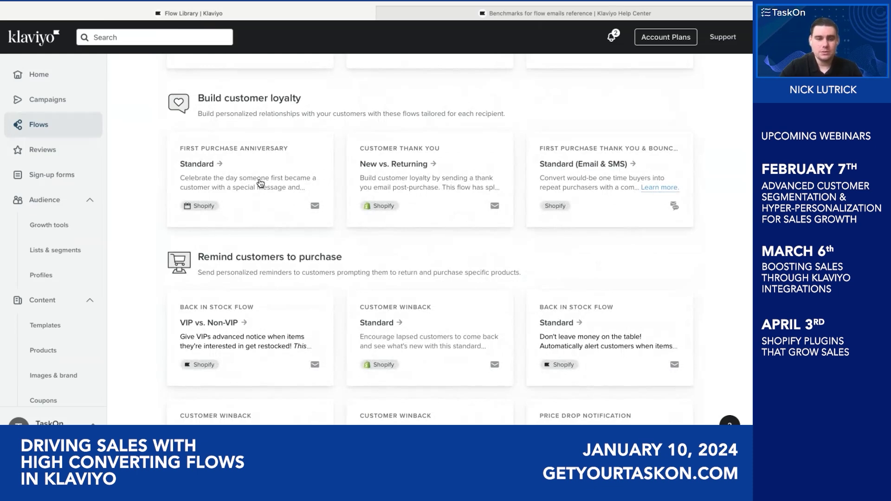
pyautogui.scroll(-5, 260, 183)
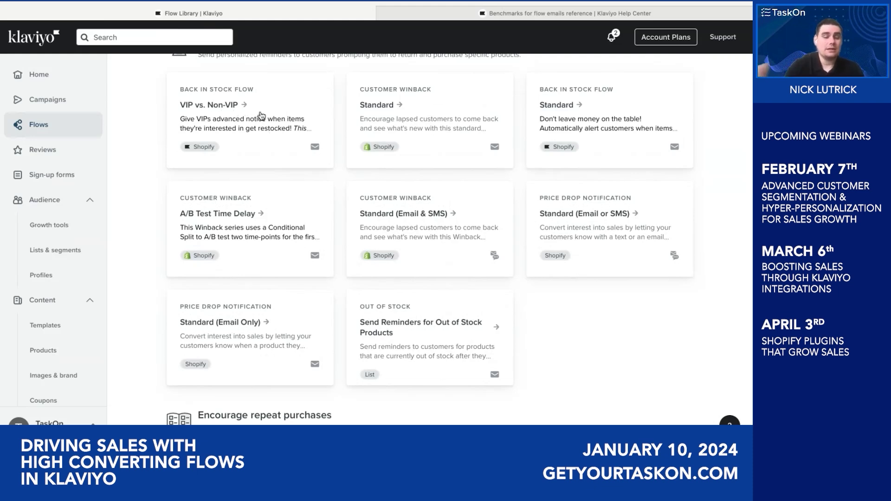
pyautogui.scroll(-5, 296, 169)
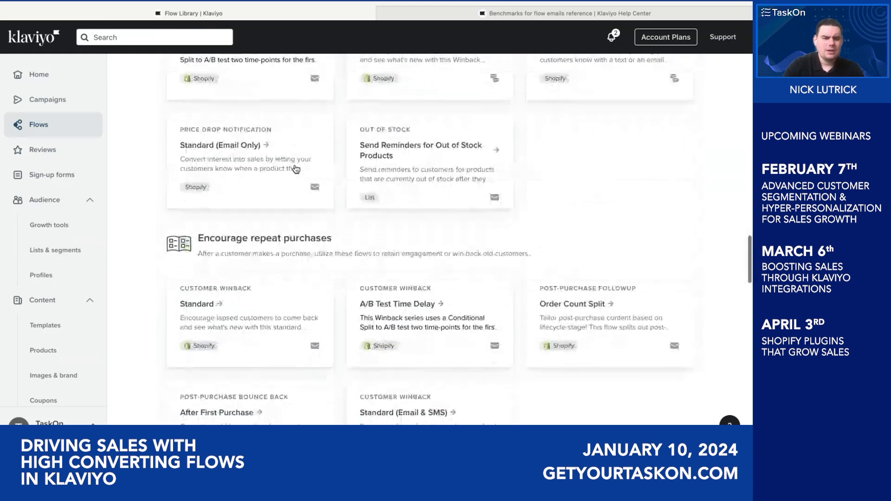
pyautogui.scroll(-2, 296, 169)
pyautogui.scroll(-3, 295, 169)
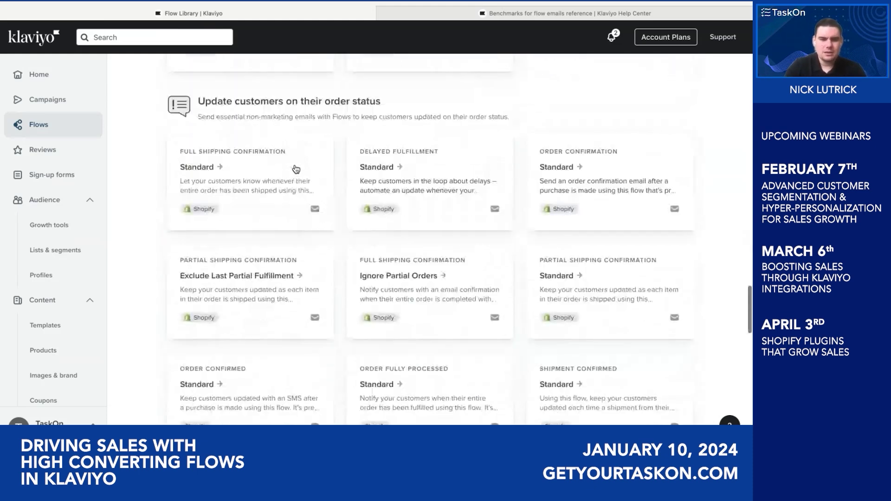